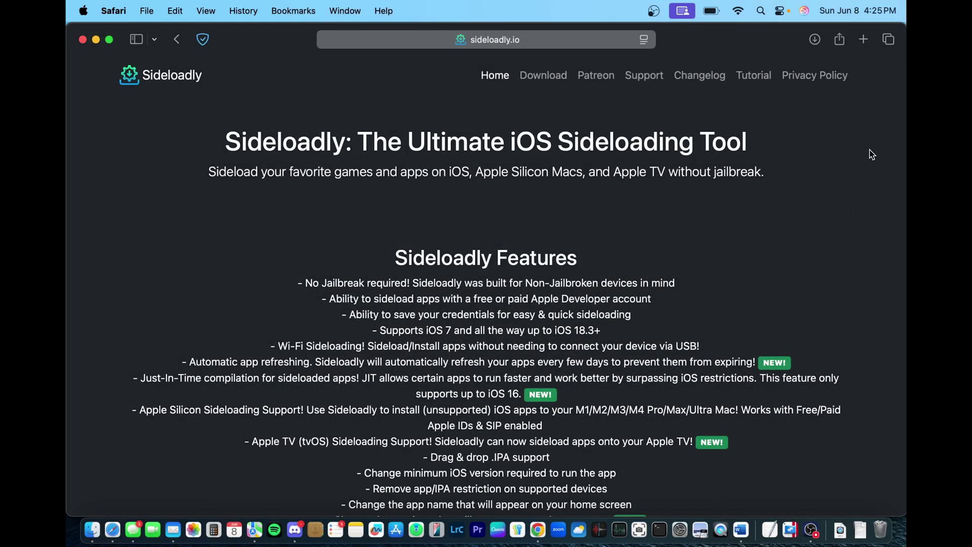
Scroll sideloadly.io through its features, screenshots and FAQ to reach the Download Sideloadly section.
{"action": "scroll", "coordinate": [872, 155], "scroll_direction": "down", "scroll_amount": 5}
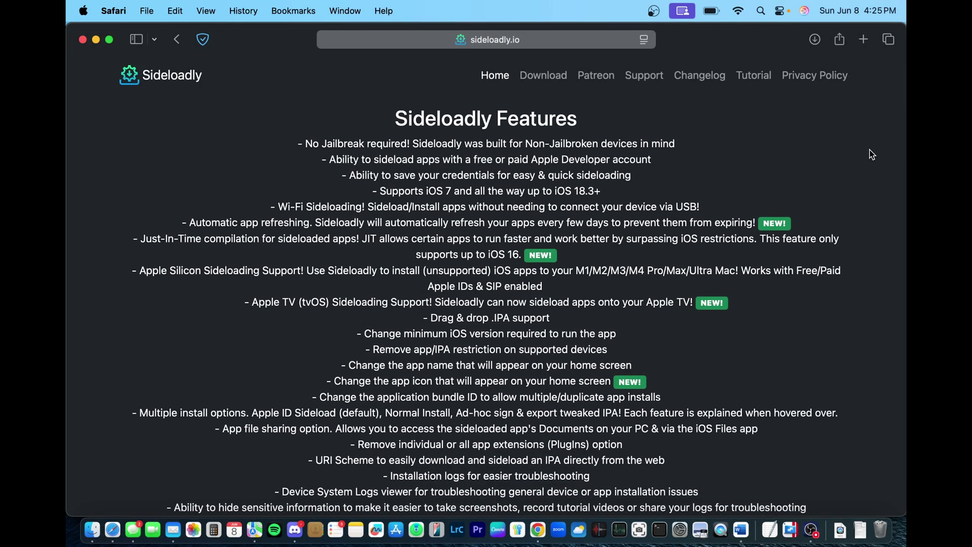
{"action": "scroll", "coordinate": [872, 154], "scroll_direction": "down", "scroll_amount": 10}
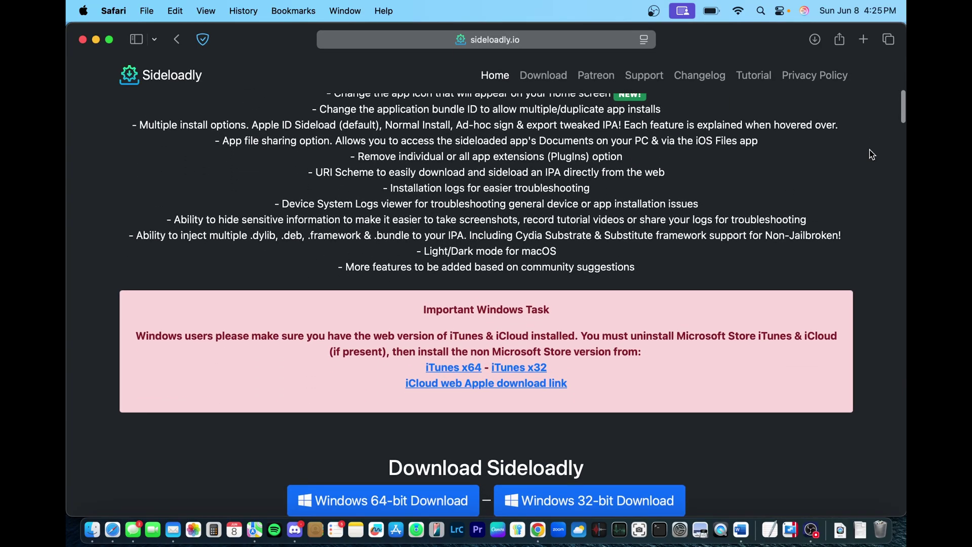
{"action": "scroll", "coordinate": [873, 155], "scroll_direction": "down", "scroll_amount": 10}
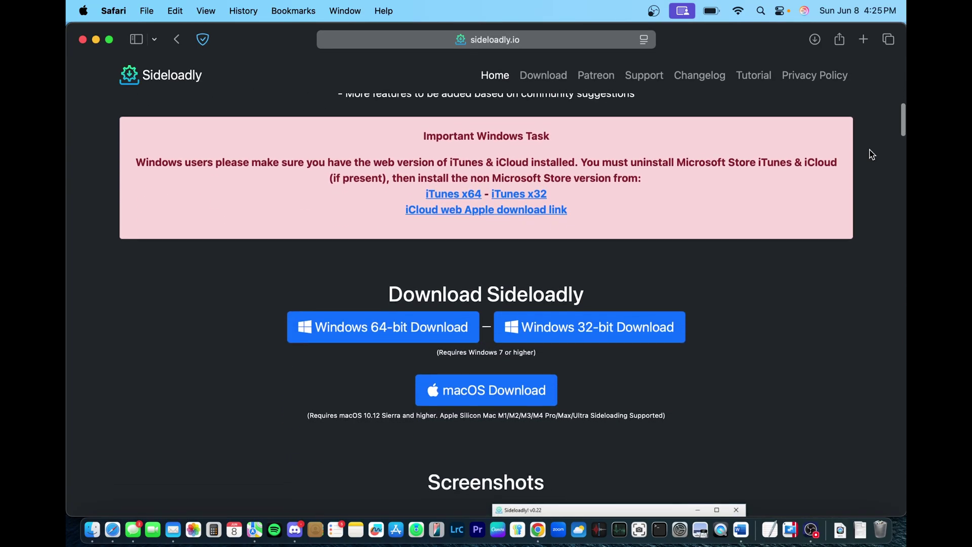
{"action": "scroll", "coordinate": [872, 155], "scroll_direction": "down", "scroll_amount": 8}
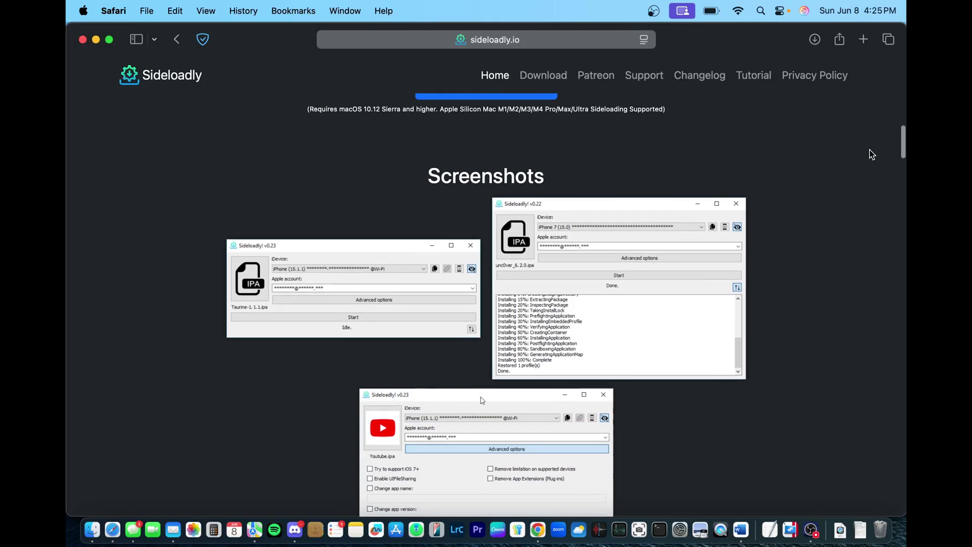
{"action": "scroll", "coordinate": [872, 154], "scroll_direction": "down", "scroll_amount": 12}
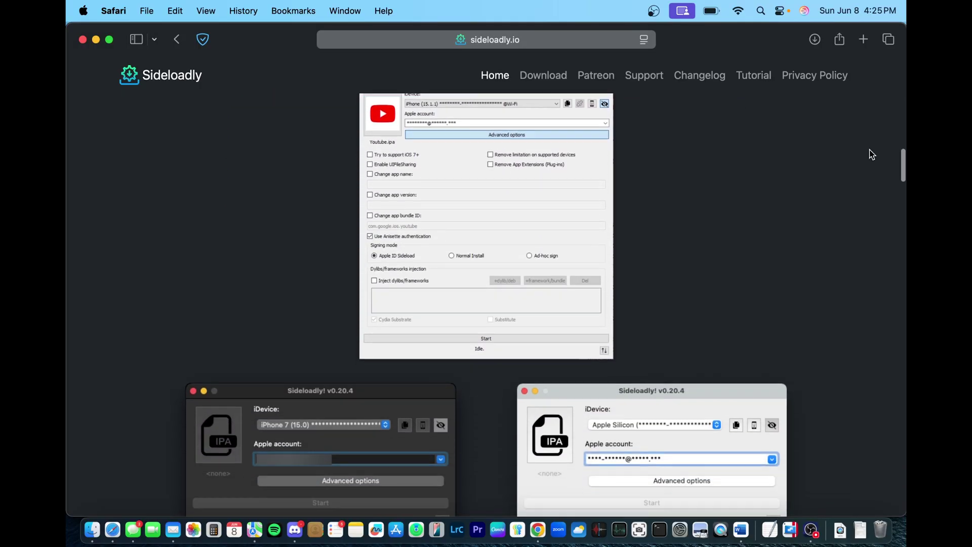
{"action": "scroll", "coordinate": [873, 155], "scroll_direction": "down", "scroll_amount": 13}
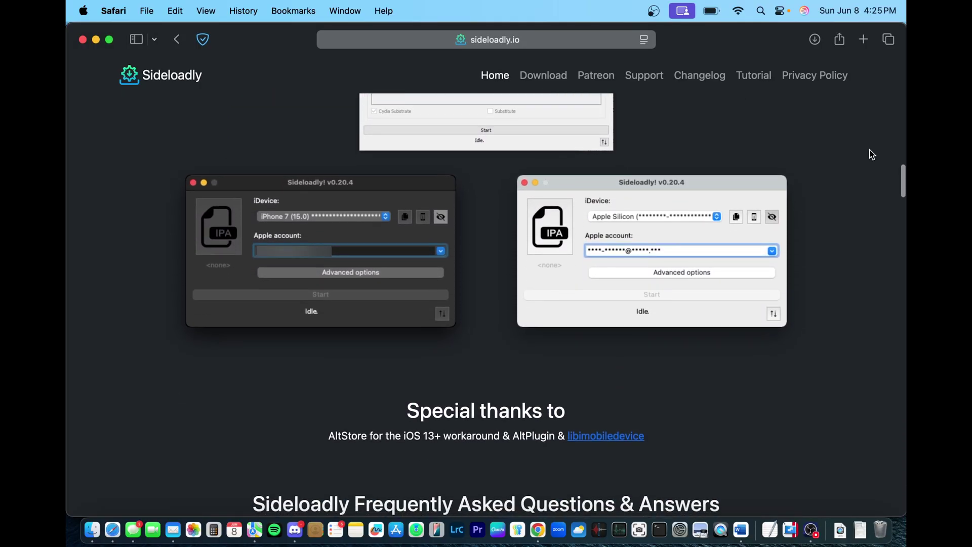
{"action": "scroll", "coordinate": [872, 154], "scroll_direction": "down", "scroll_amount": 8}
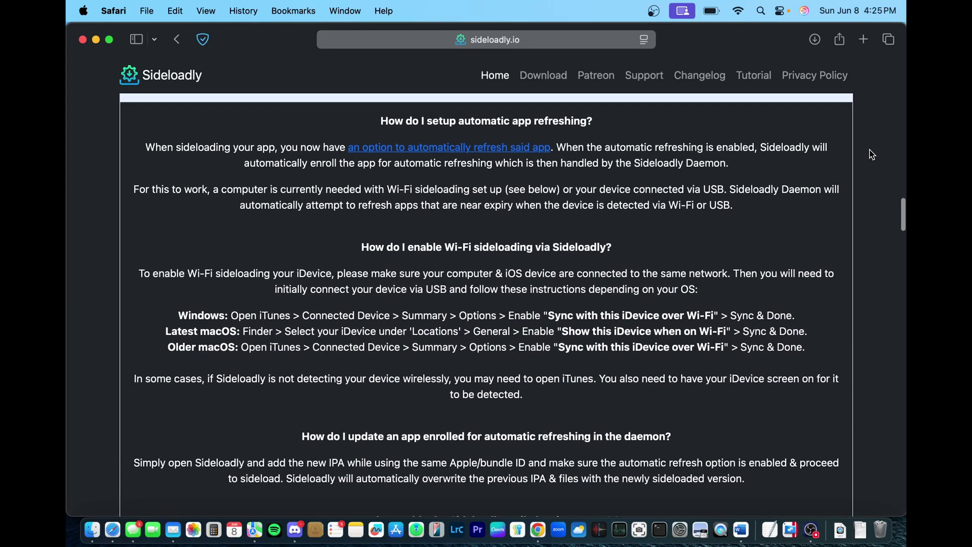
{"action": "scroll", "coordinate": [873, 154], "scroll_direction": "down", "scroll_amount": 11}
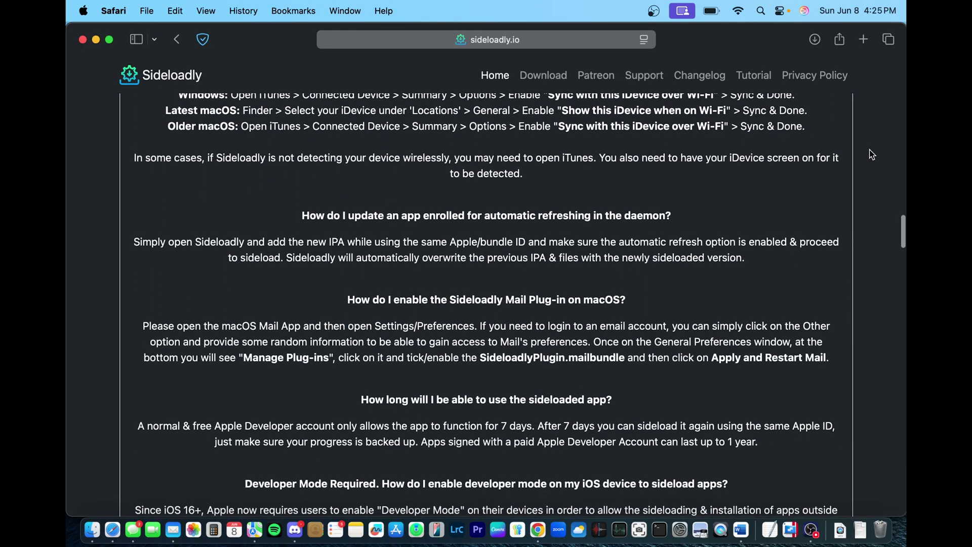
{"action": "scroll", "coordinate": [872, 155], "scroll_direction": "down", "scroll_amount": 3}
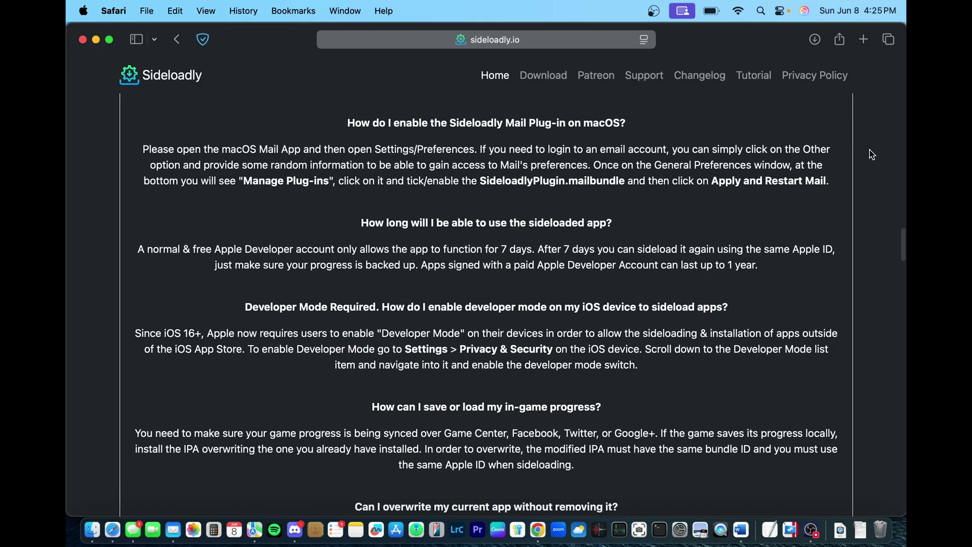
{"action": "scroll", "coordinate": [872, 155], "scroll_direction": "down", "scroll_amount": 2}
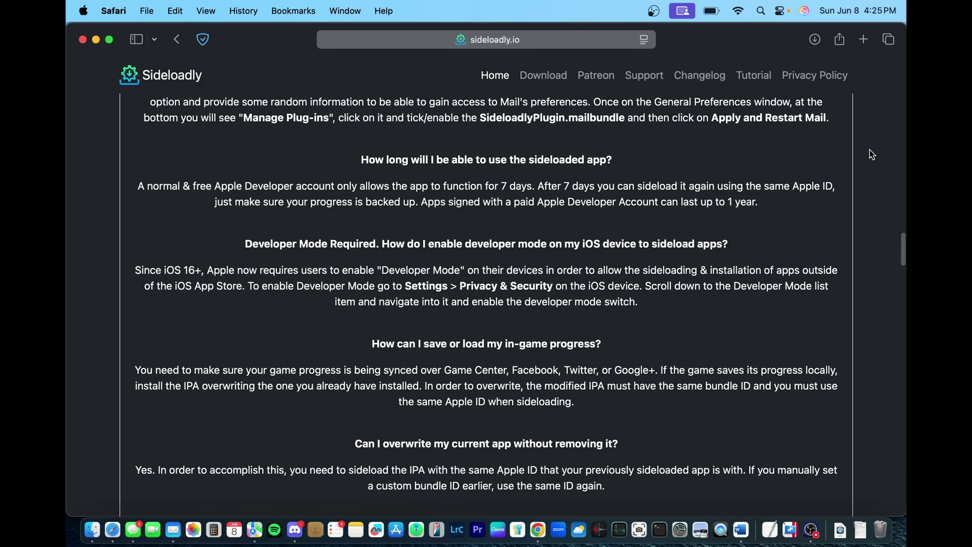
{"action": "scroll", "coordinate": [872, 154], "scroll_direction": "down", "scroll_amount": 10}
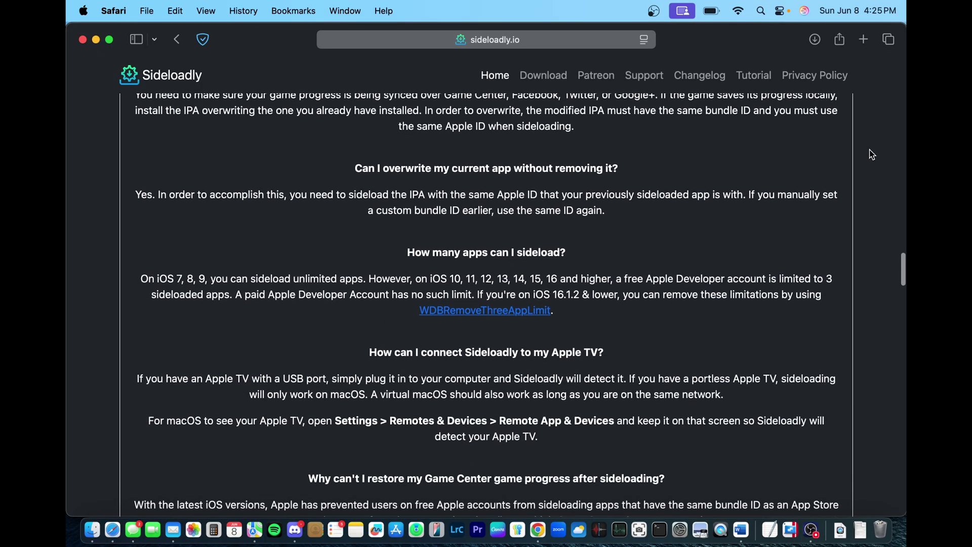
{"action": "scroll", "coordinate": [872, 155], "scroll_direction": "up", "scroll_amount": 20}
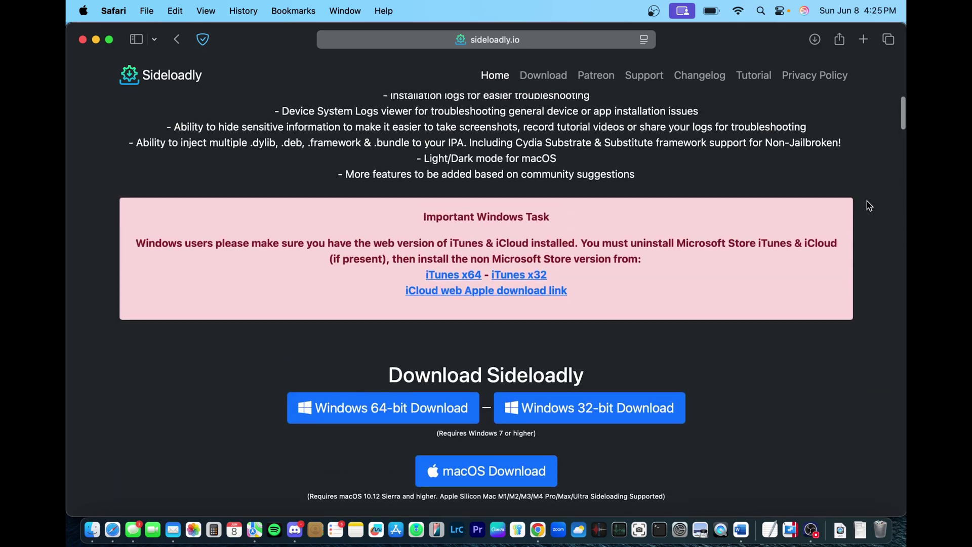
{"action": "scroll", "coordinate": [673, 242], "scroll_direction": "down", "scroll_amount": 12}
Download the Sideloadly macOS installer and confirm it appears in Downloads.
{"action": "scroll", "coordinate": [673, 242], "scroll_direction": "up", "scroll_amount": 3}
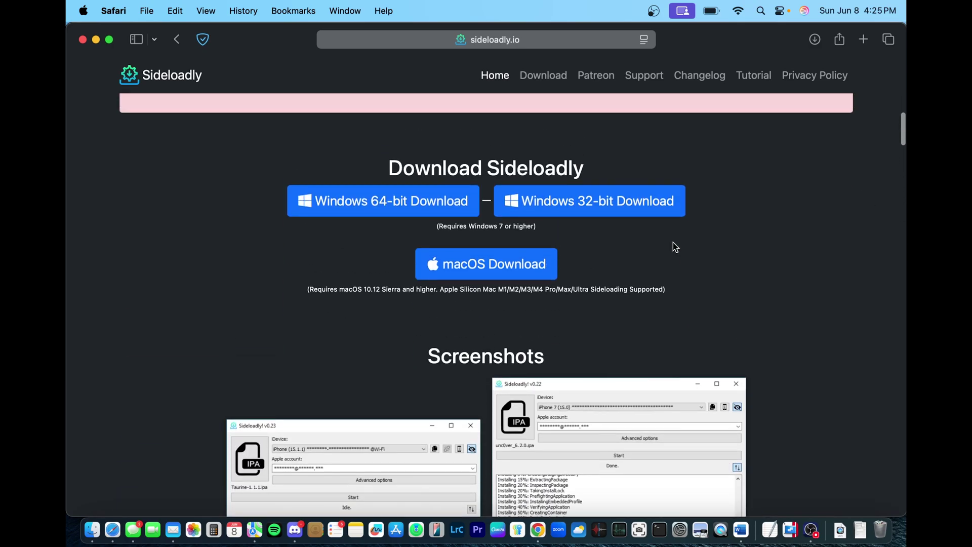
{"action": "left_click", "coordinate": [508, 276]}
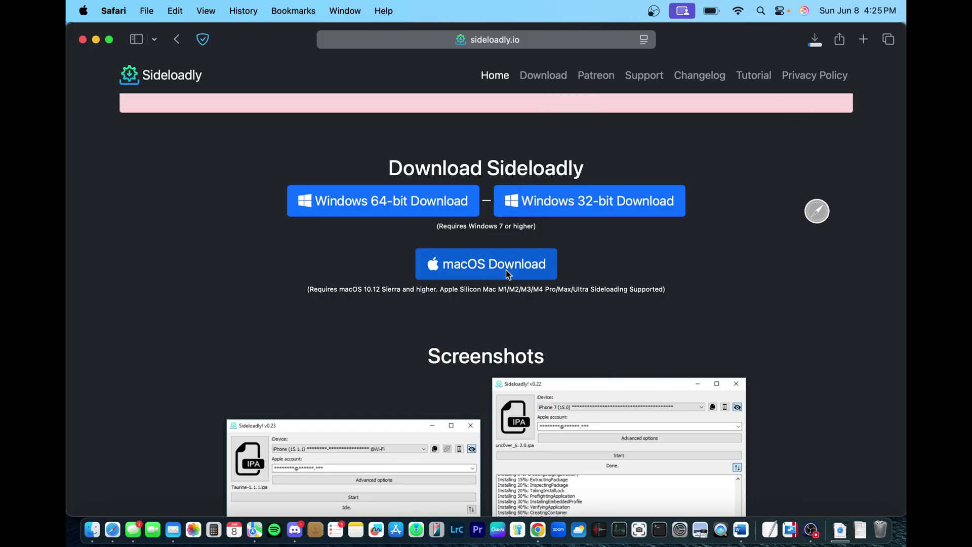
{"action": "left_click", "coordinate": [841, 530]}
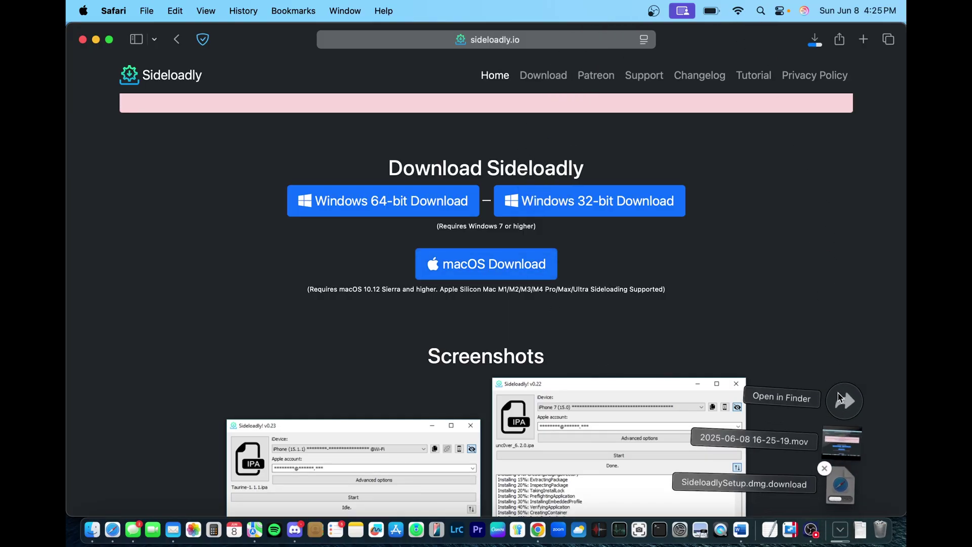
{"action": "left_click", "coordinate": [779, 242]}
Load appdb in a new tab and accept only the necessary cookies.
{"action": "left_click", "coordinate": [863, 40]}
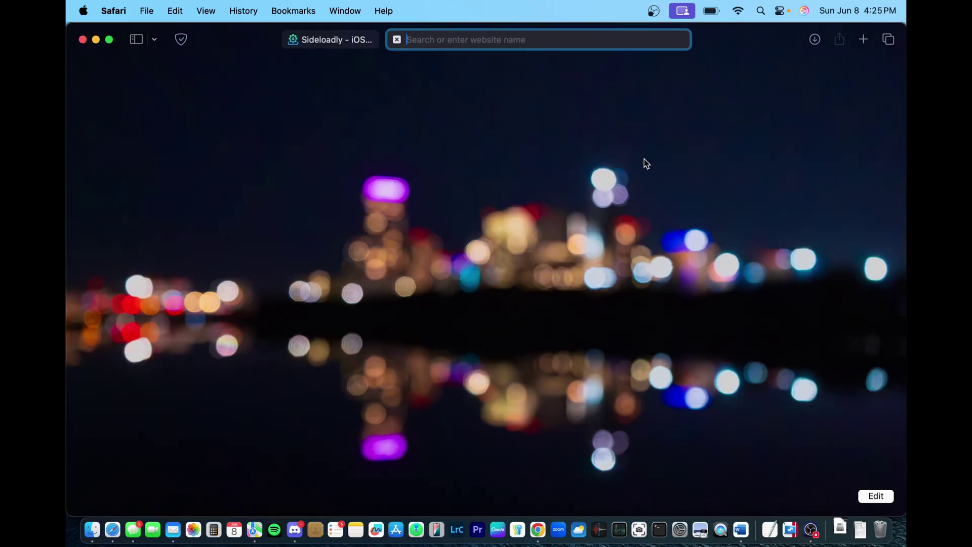
{"action": "type", "text": "appdb"}
{"action": "key", "text": "Return"}
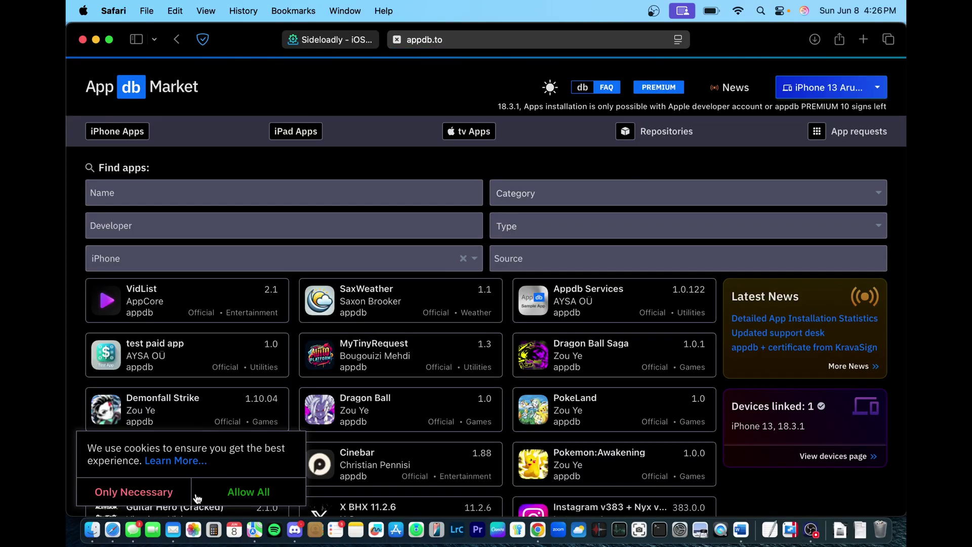
{"action": "left_click", "coordinate": [157, 495]}
{"action": "scroll", "coordinate": [649, 390], "scroll_direction": "down", "scroll_amount": 5}
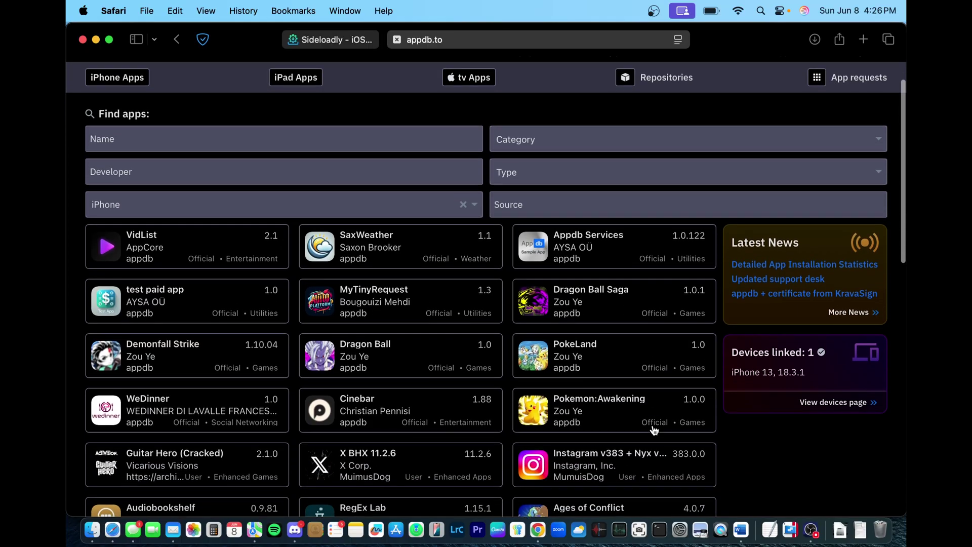
{"action": "scroll", "coordinate": [650, 373], "scroll_direction": "up", "scroll_amount": 5}
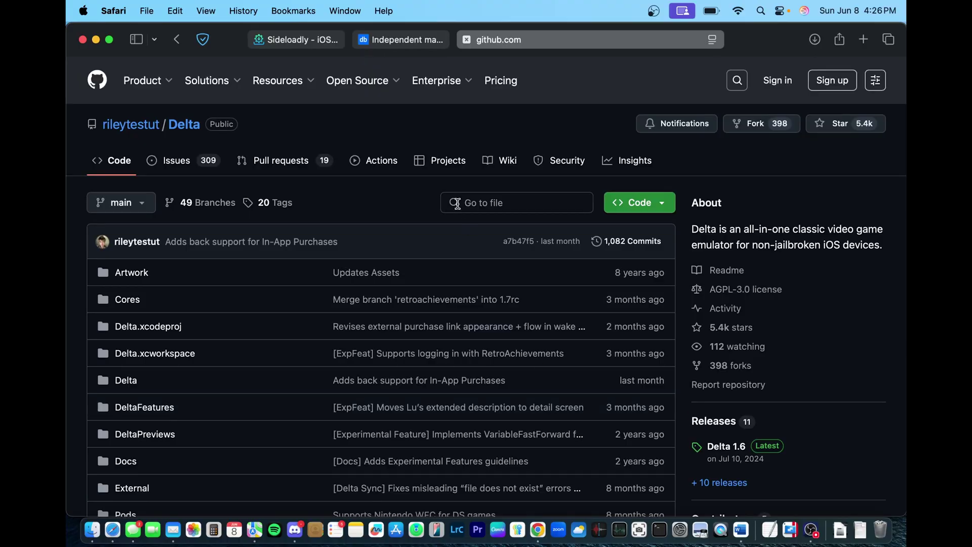
Read through the Delta README, highlighting the non-jailbroken devices tagline, then return to the top.
{"action": "scroll", "coordinate": [457, 203], "scroll_direction": "down", "scroll_amount": 10}
{"action": "scroll", "coordinate": [457, 203], "scroll_direction": "down", "scroll_amount": 6}
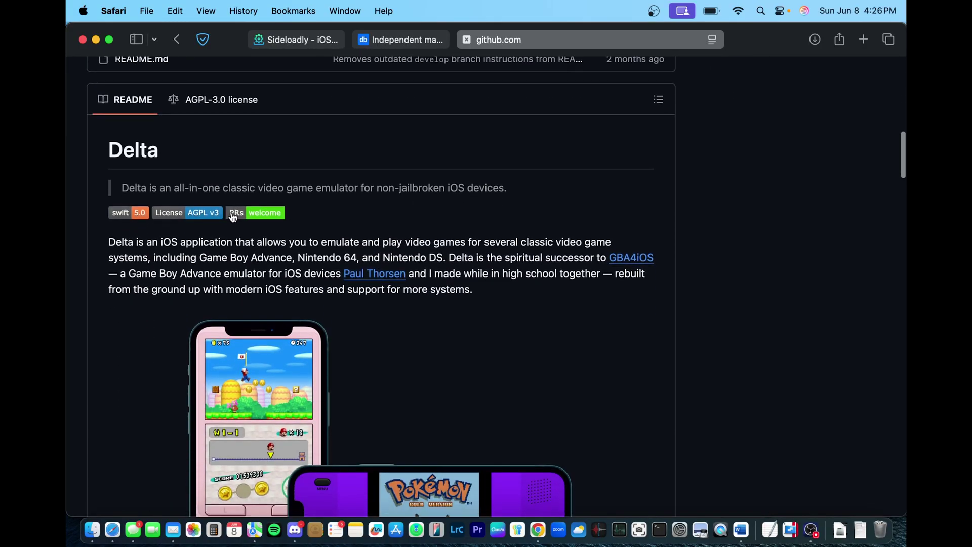
{"action": "left_click_drag", "start_coordinate": [377, 187], "coordinate": [483, 186]}
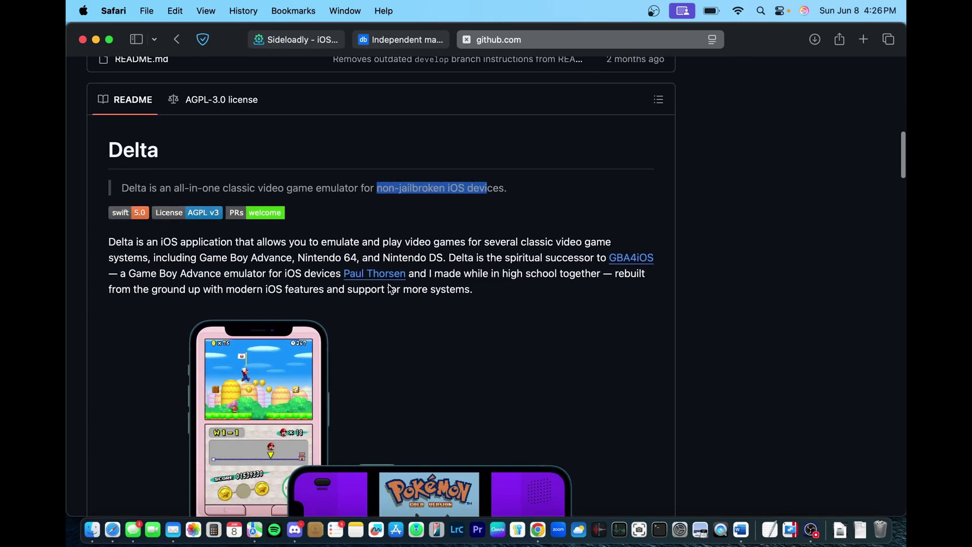
{"action": "left_click_drag", "start_coordinate": [224, 257], "coordinate": [304, 258]}
{"action": "scroll", "coordinate": [348, 306], "scroll_direction": "down", "scroll_amount": 7}
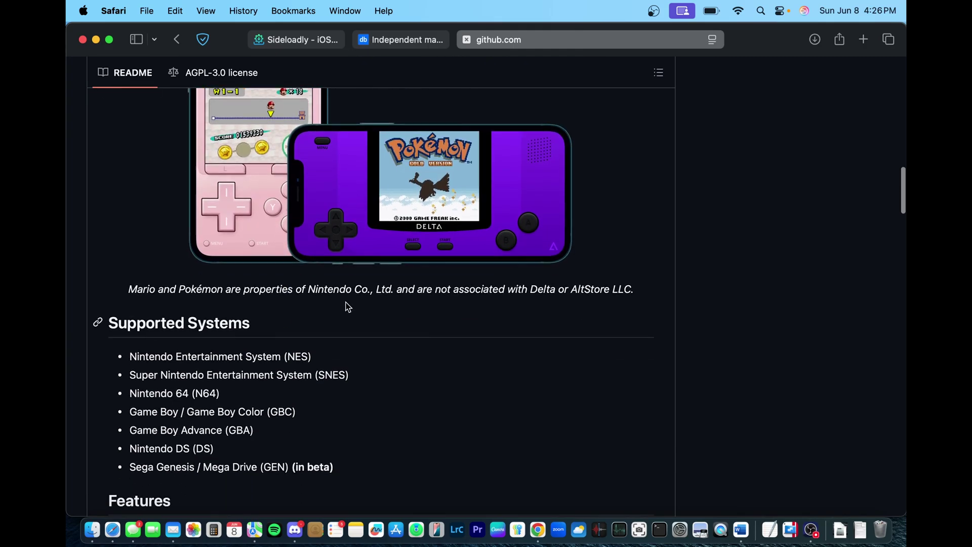
{"action": "scroll", "coordinate": [423, 351], "scroll_direction": "down", "scroll_amount": 5}
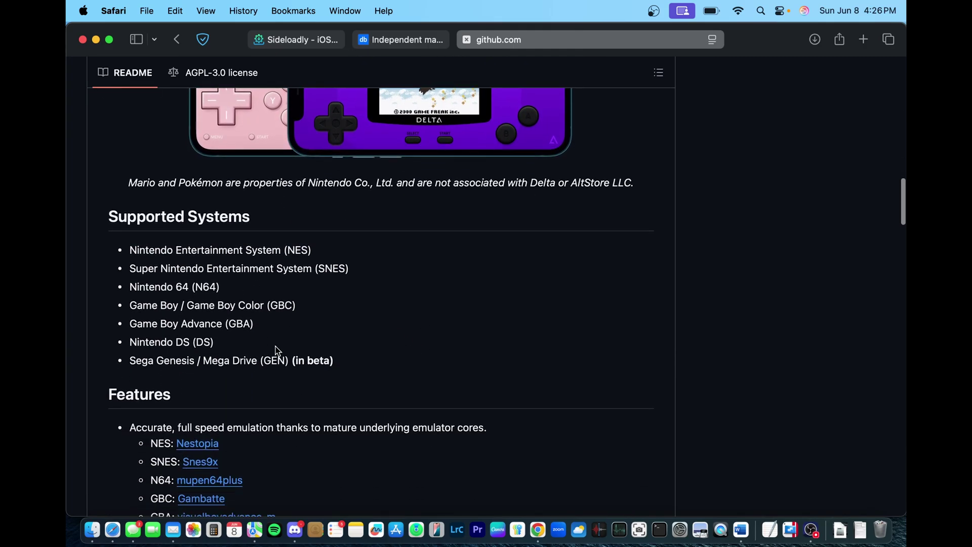
{"action": "scroll", "coordinate": [287, 264], "scroll_direction": "down", "scroll_amount": 6}
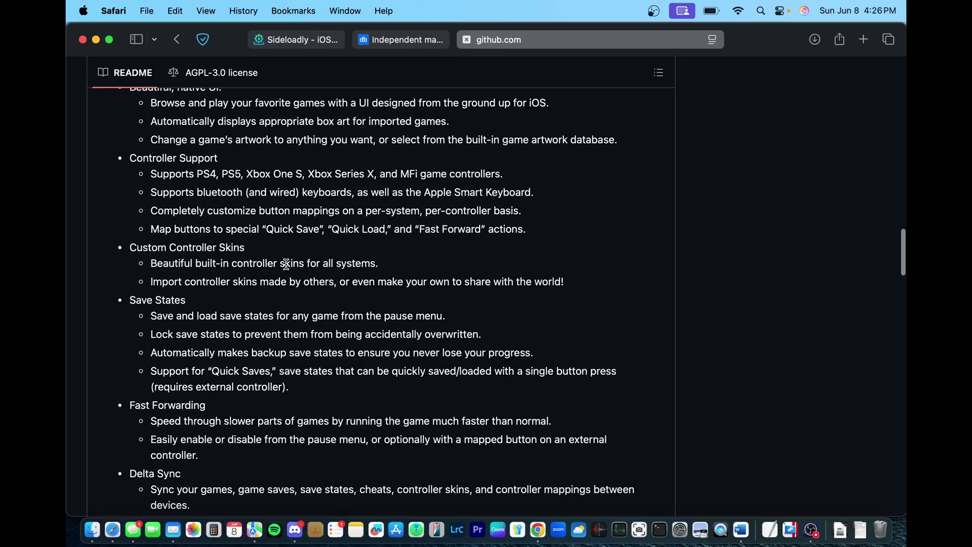
{"action": "scroll", "coordinate": [371, 282], "scroll_direction": "down", "scroll_amount": 10}
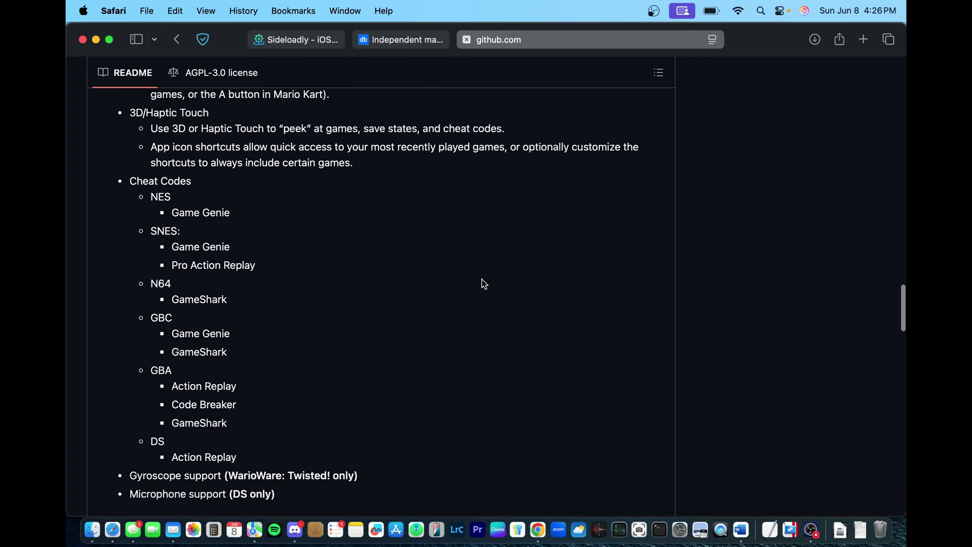
{"action": "scroll", "coordinate": [566, 253], "scroll_direction": "down", "scroll_amount": 9}
{"action": "scroll", "coordinate": [566, 253], "scroll_direction": "up", "scroll_amount": 2}
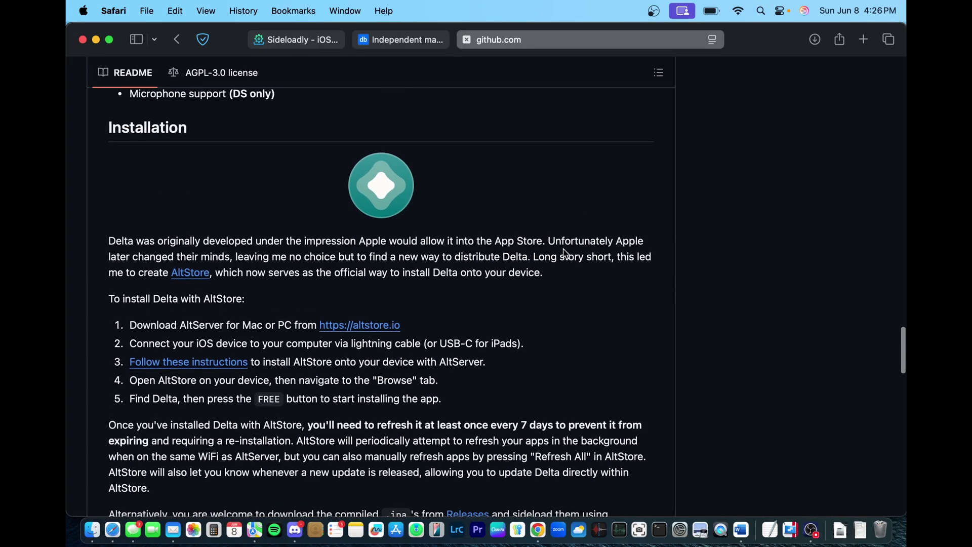
{"action": "scroll", "coordinate": [565, 253], "scroll_direction": "up", "scroll_amount": 20}
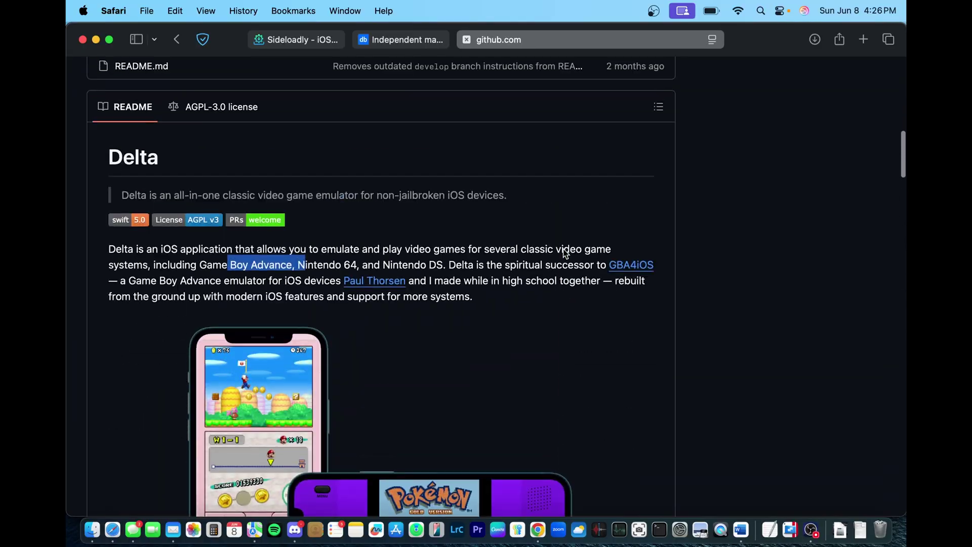
{"action": "scroll", "coordinate": [698, 300], "scroll_direction": "up", "scroll_amount": 8}
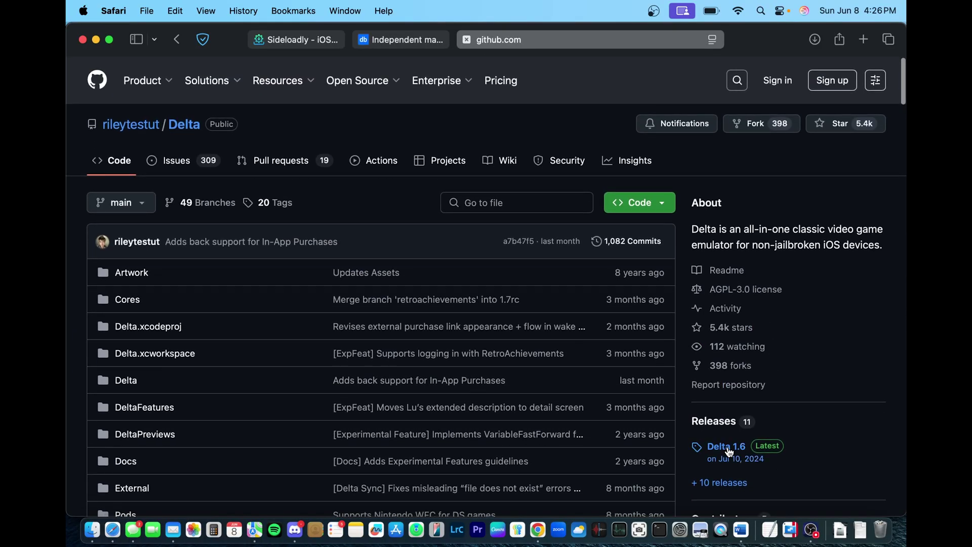
Open the Delta 1.6 release and bring its Assets list into view.
{"action": "left_click", "coordinate": [726, 447]}
{"action": "scroll", "coordinate": [597, 413], "scroll_direction": "down", "scroll_amount": 10}
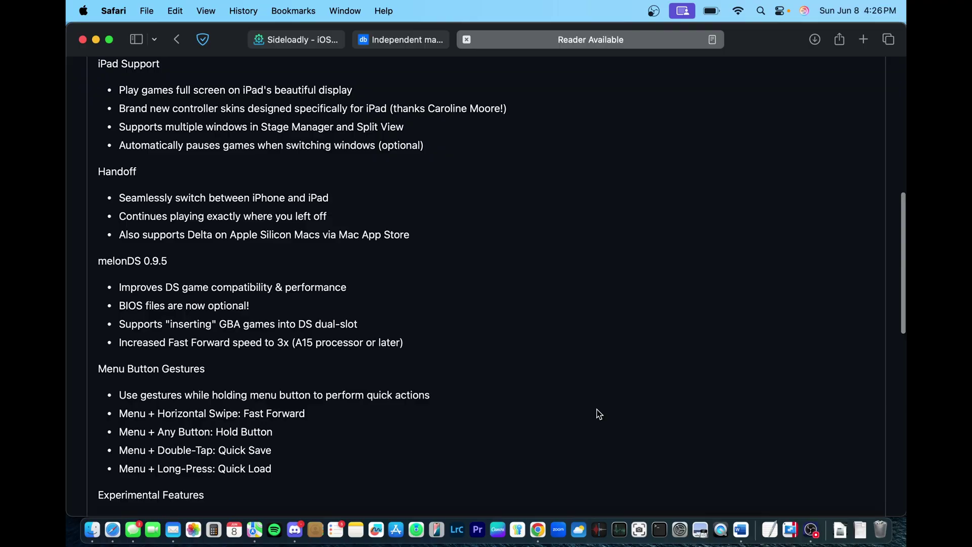
{"action": "scroll", "coordinate": [599, 414], "scroll_direction": "down", "scroll_amount": 15}
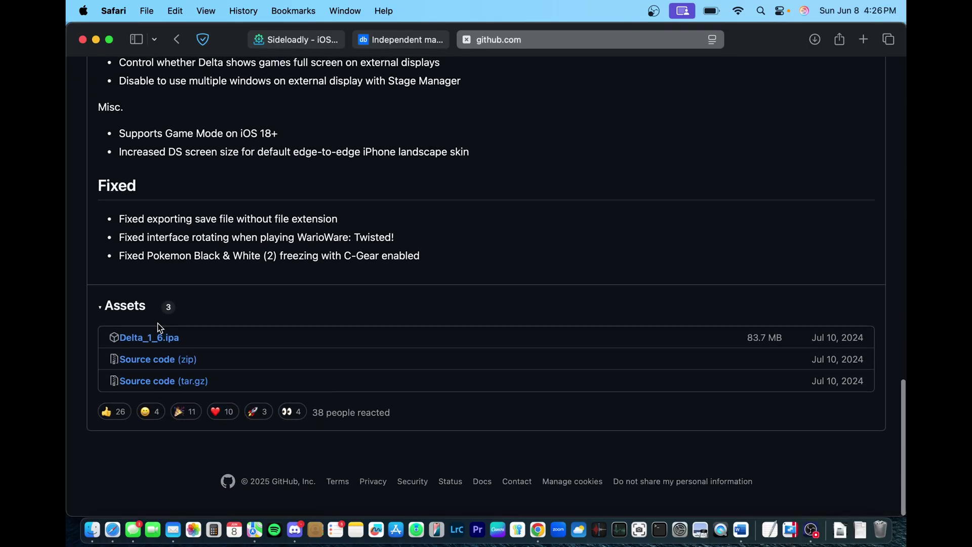
Download Delta_1_6.ipa and copy Sideloadly.app from SideloadlySetup.dmg into Applications.
{"action": "left_click", "coordinate": [148, 336]}
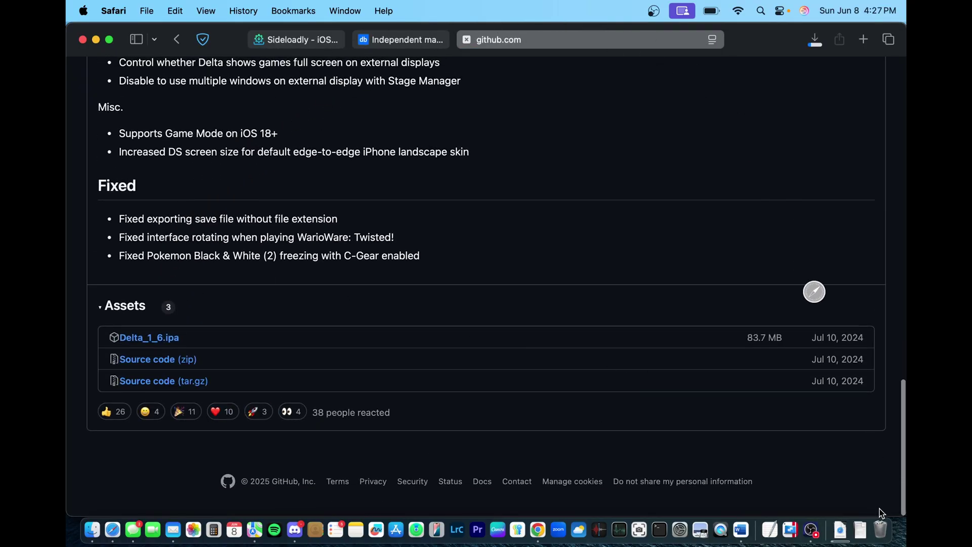
{"action": "left_click", "coordinate": [833, 533]}
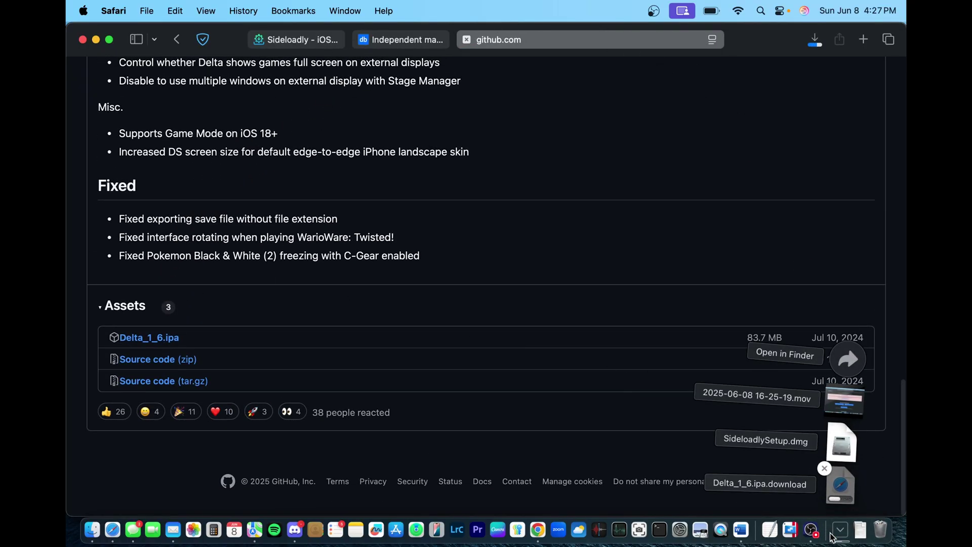
{"action": "left_click", "coordinate": [838, 442]}
{"action": "left_click", "coordinate": [377, 274]}
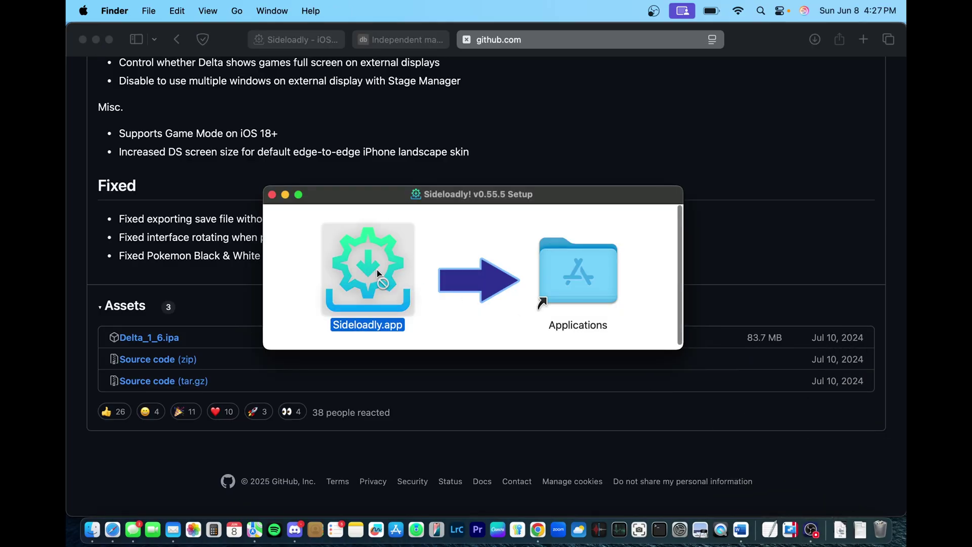
{"action": "left_click_drag", "start_coordinate": [378, 273], "coordinate": [580, 278]}
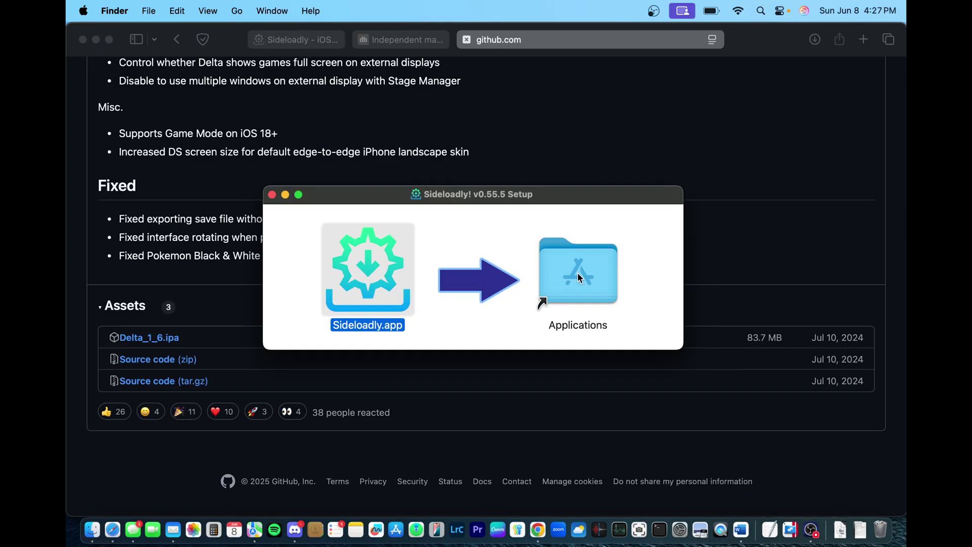
Close the setup window, launch Sideloadly via a Spotlight search for 'side', and approve opening it.
{"action": "left_click", "coordinate": [272, 196]}
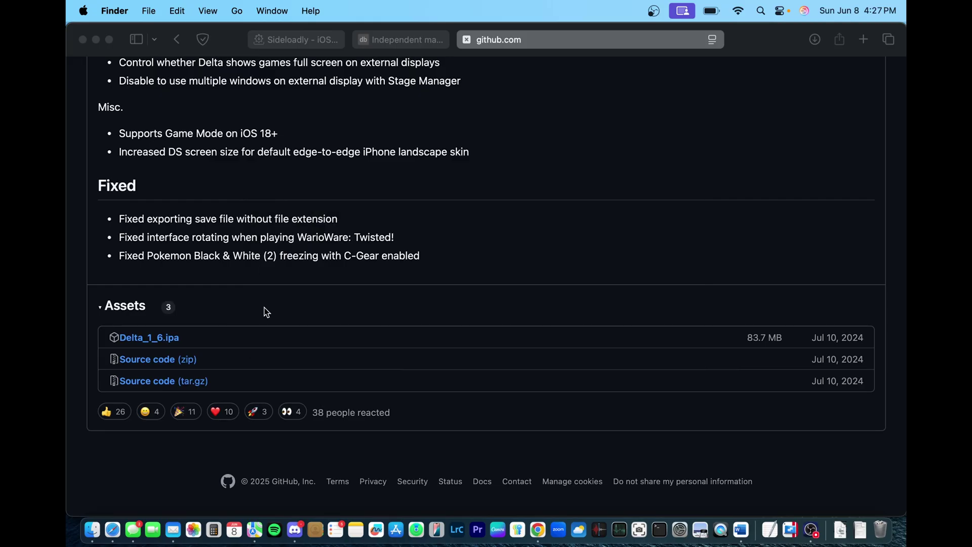
{"action": "left_click", "coordinate": [91, 530]}
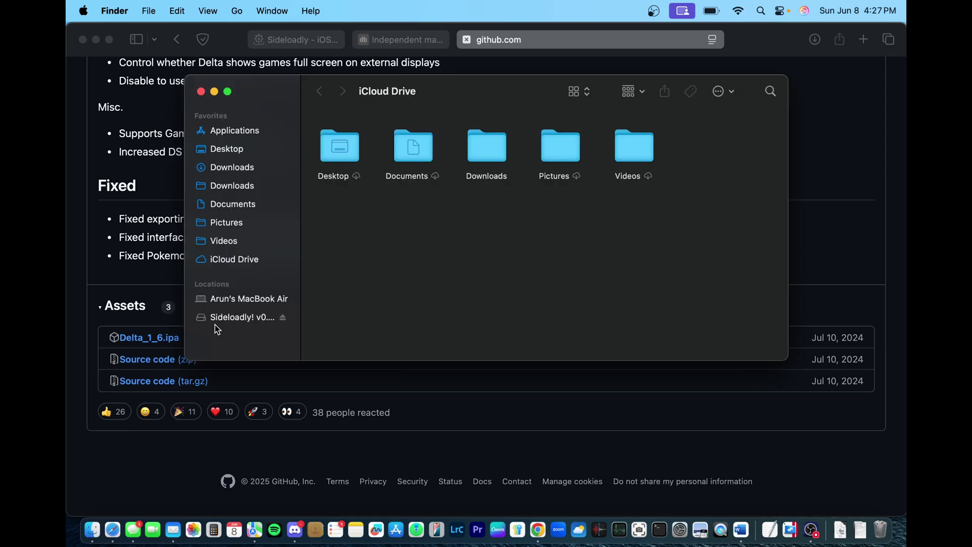
{"action": "left_click", "coordinate": [201, 92]}
{"action": "key", "text": "super+space"}
{"action": "type", "text": "sd"}
{"action": "key", "text": "BackSpace"}
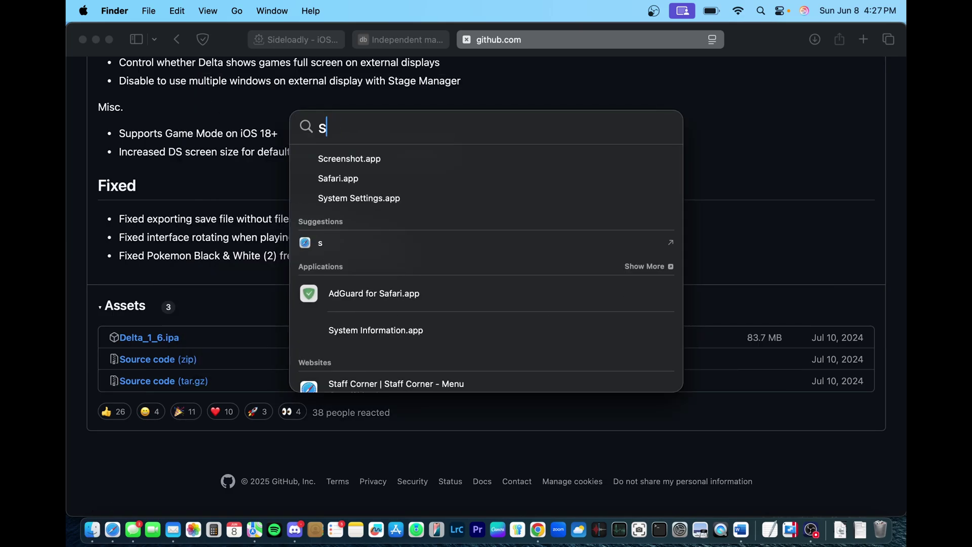
{"action": "type", "text": "ide"}
{"action": "key", "text": "Return"}
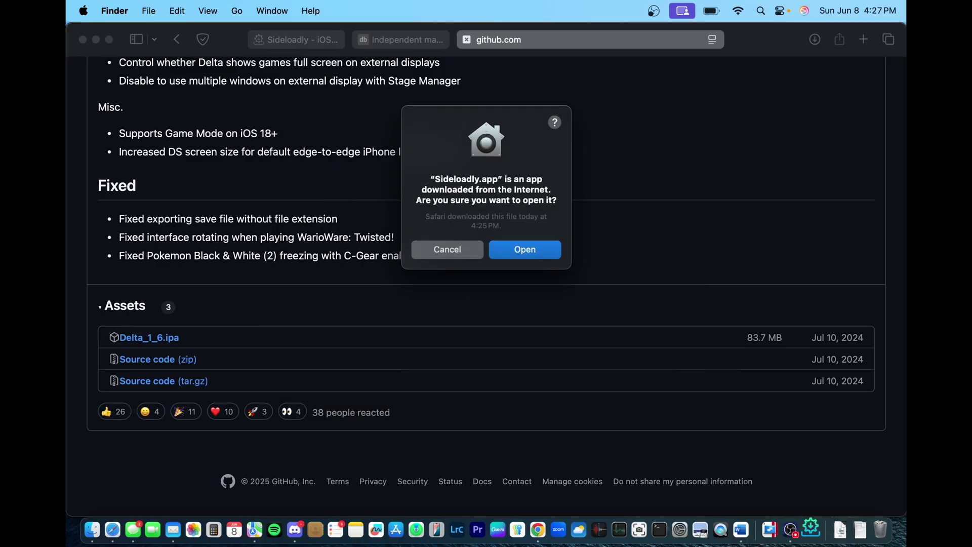
{"action": "left_click", "coordinate": [507, 253]}
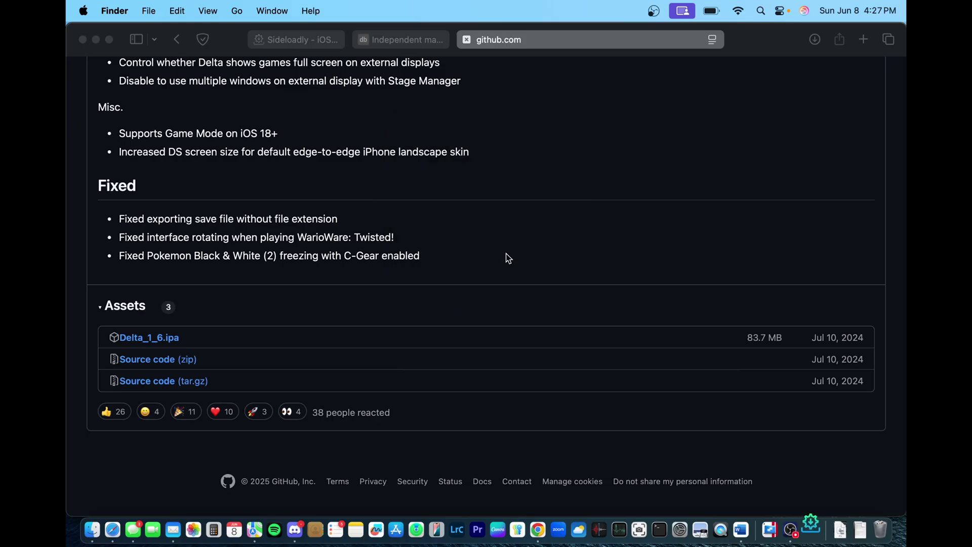
{"action": "left_click", "coordinate": [807, 383]}
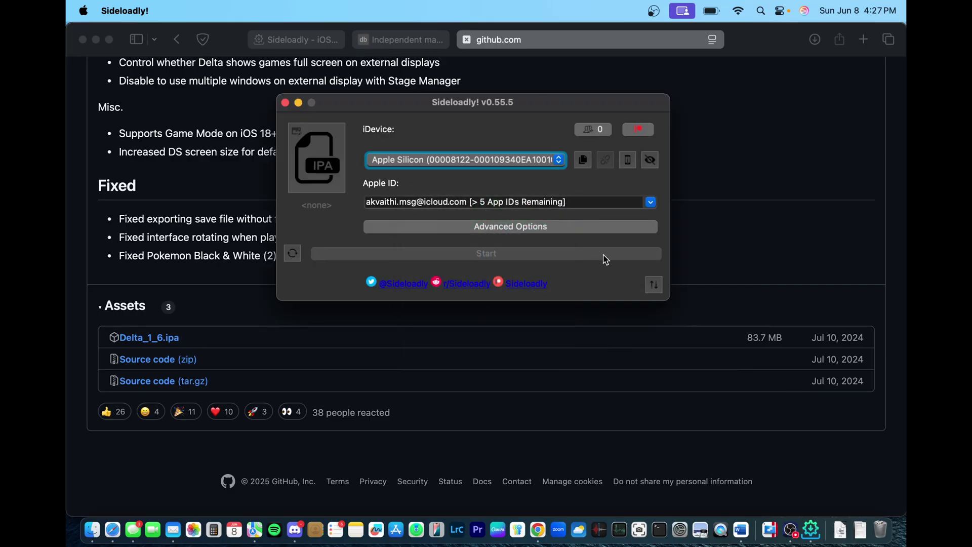
Target the iPhone (18.5), load Delta_1_6.ipa from Downloads, and select the saved Apple ID.
{"action": "left_click", "coordinate": [438, 160]}
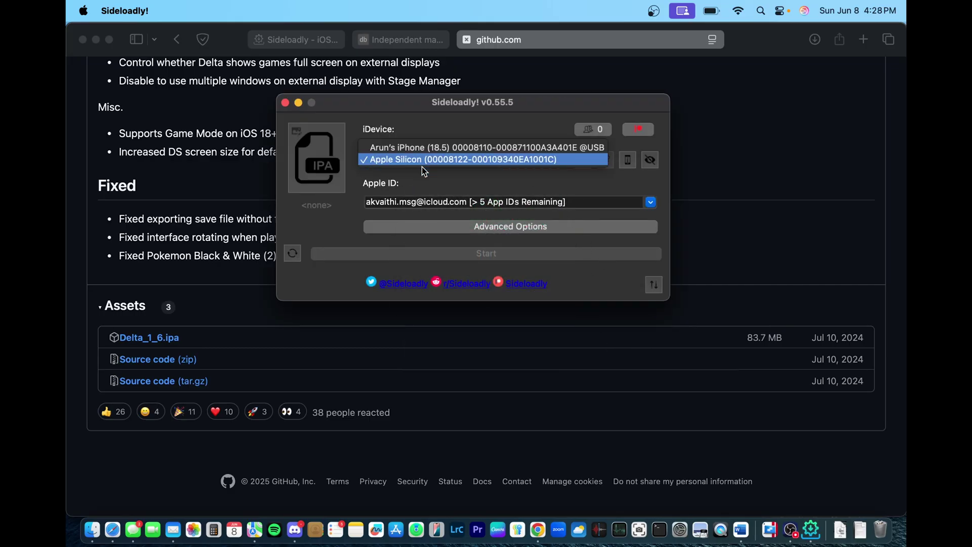
{"action": "left_click", "coordinate": [412, 148]}
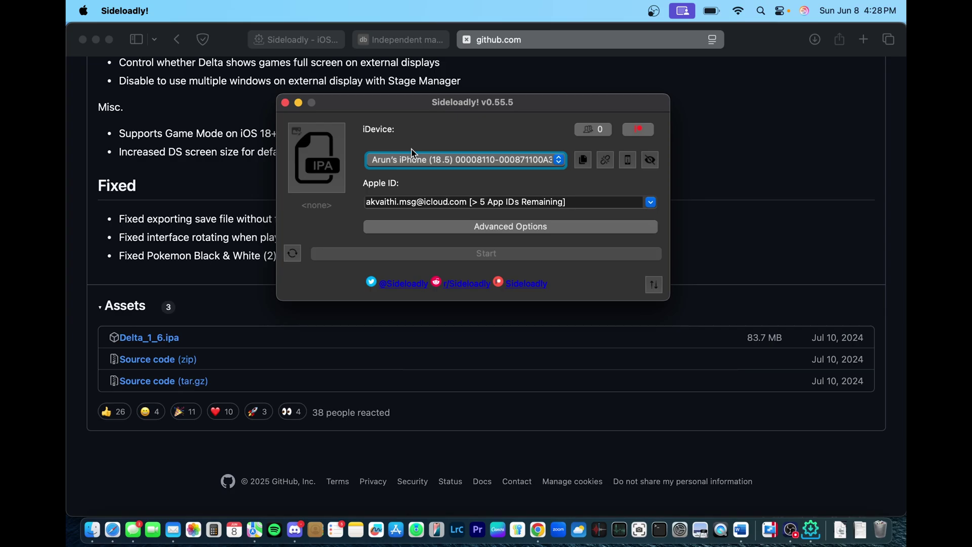
{"action": "left_click", "coordinate": [322, 164]}
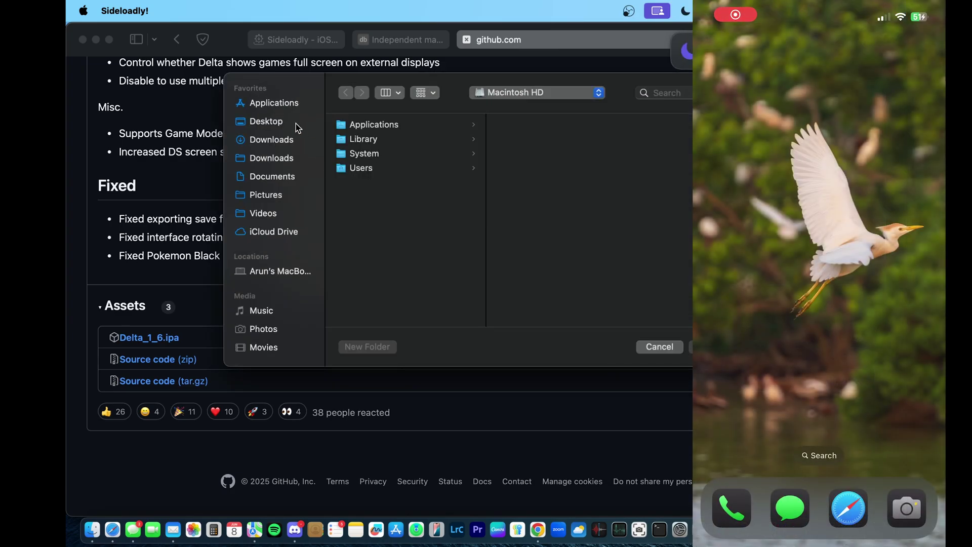
{"action": "left_click", "coordinate": [282, 139]}
{"action": "double_click", "coordinate": [400, 137]}
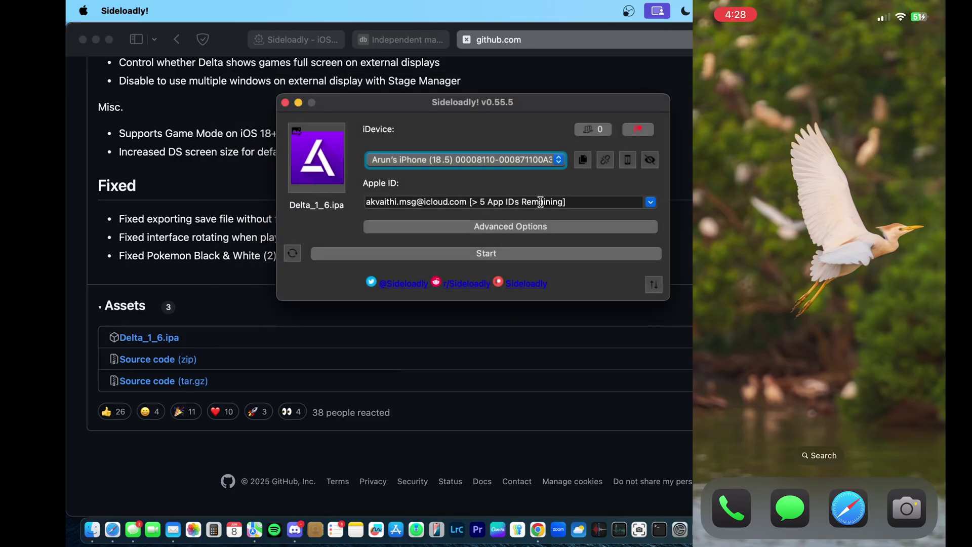
{"action": "left_click", "coordinate": [651, 203]}
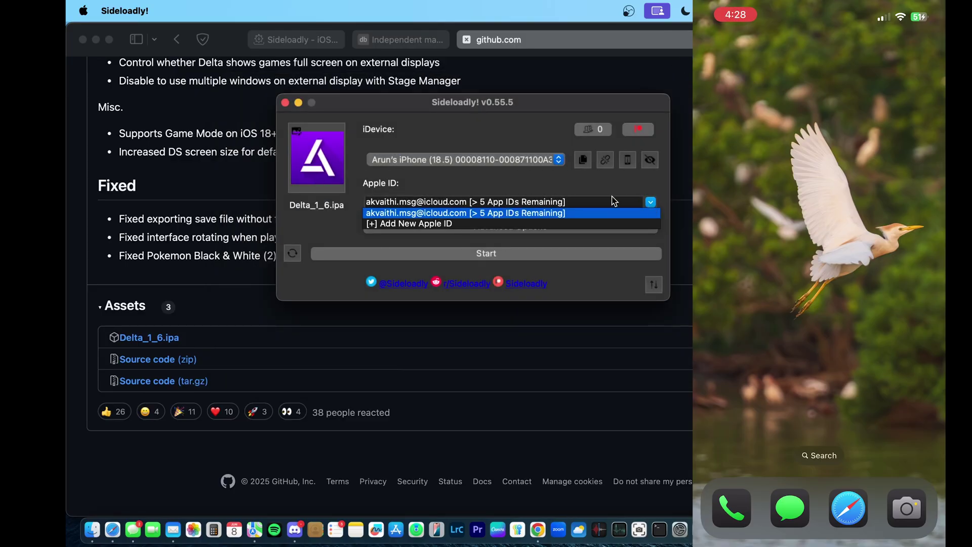
{"action": "left_click", "coordinate": [466, 214]}
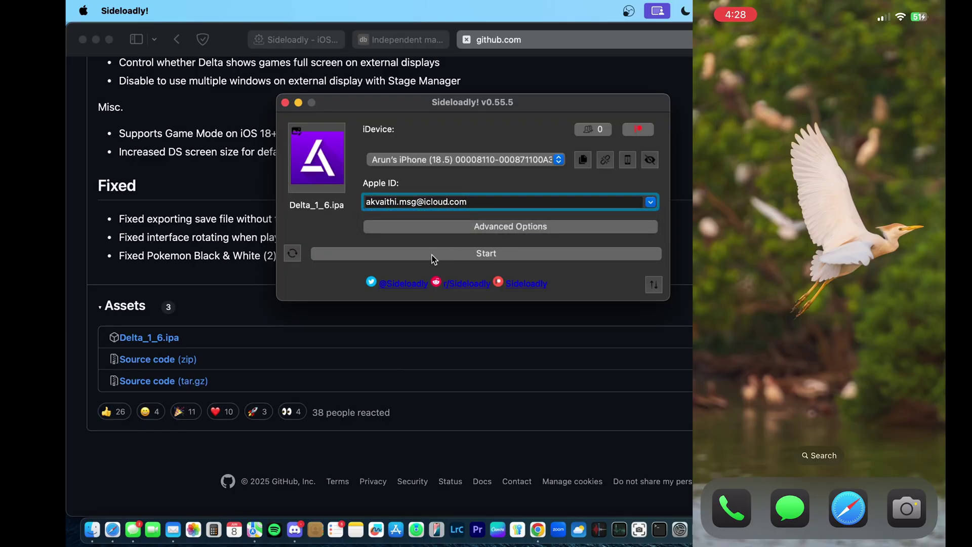
Start sideloading Delta_1_6.ipa onto the iPhone.
{"action": "left_click", "coordinate": [431, 259]}
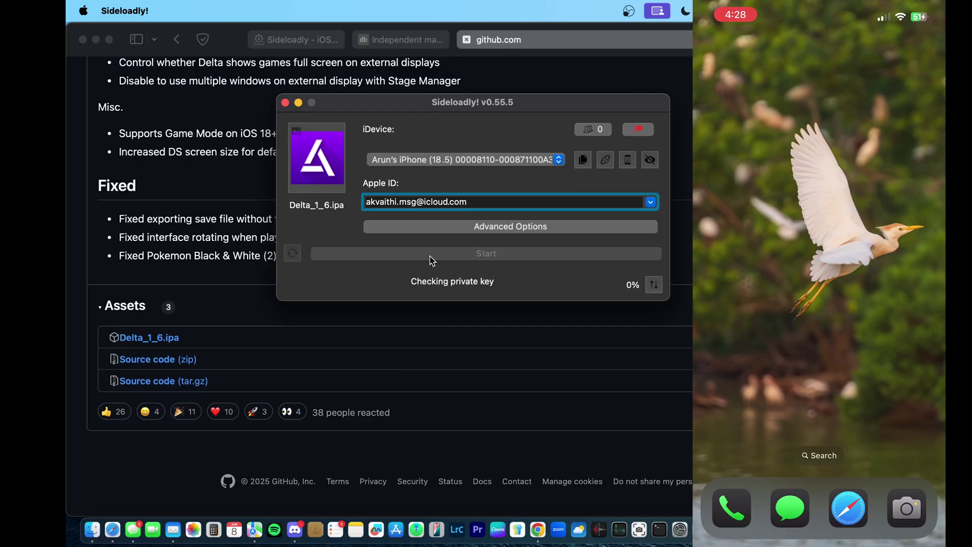